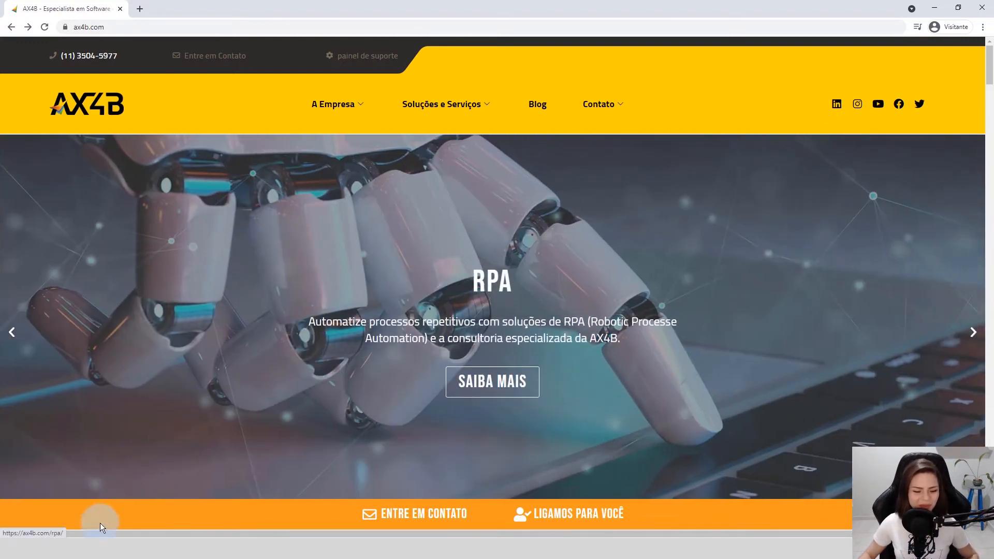
Step: Switch from the browser to the Revit project showing the TÉRREO - LAYOUT floor plan
mouse_move(94, 538)
left_click(90, 497)
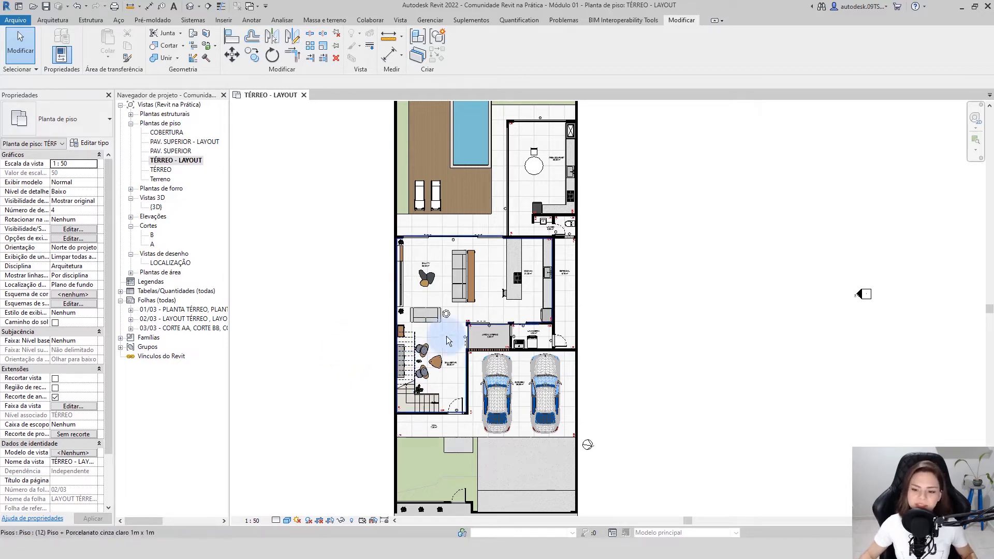
Step: Create a grouped linear array of the chair at the kitchen island, placing the second chair 0,8 m away along the island towards its far end
scroll(521, 299, "up", 2)
scroll(521, 302, "up", 6)
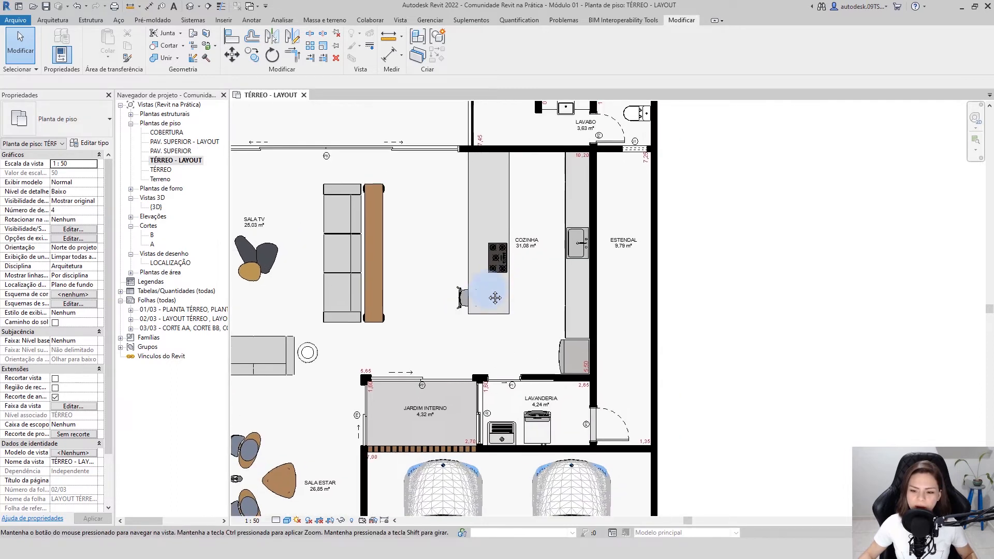
left_click(435, 301)
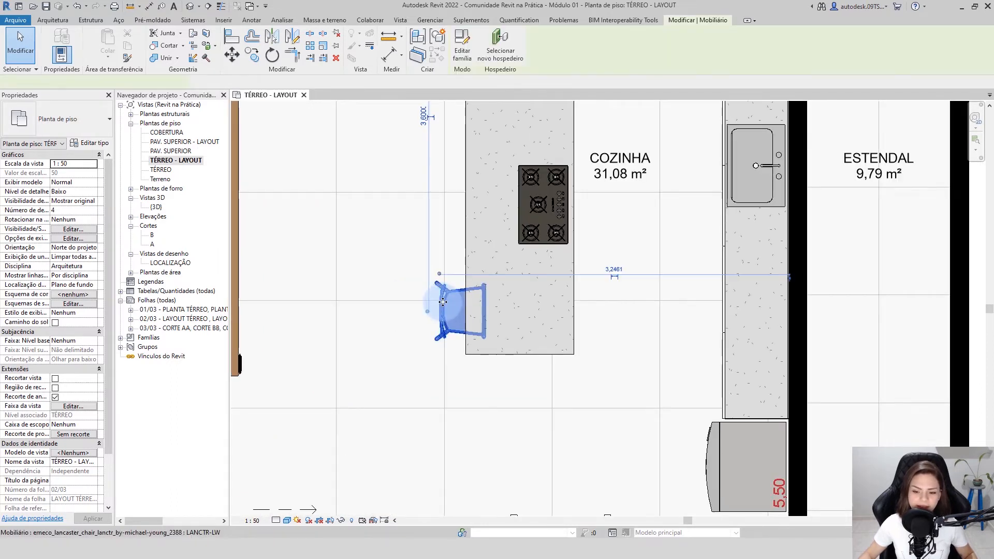
scroll(441, 315, "down", 4)
scroll(477, 280, "up", 1)
middle_click_drag(476, 299, 463, 349)
scroll(463, 349, "down", 1)
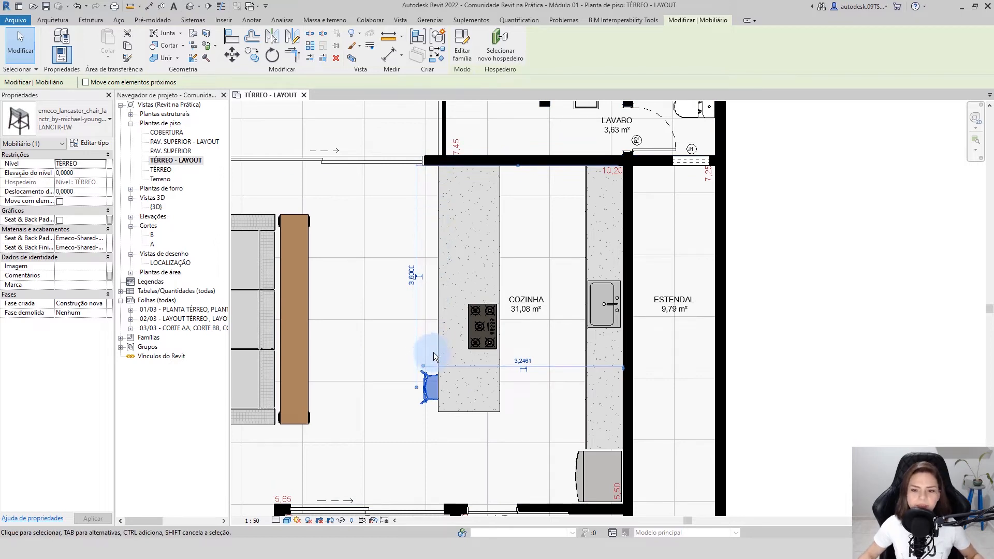
key("space")
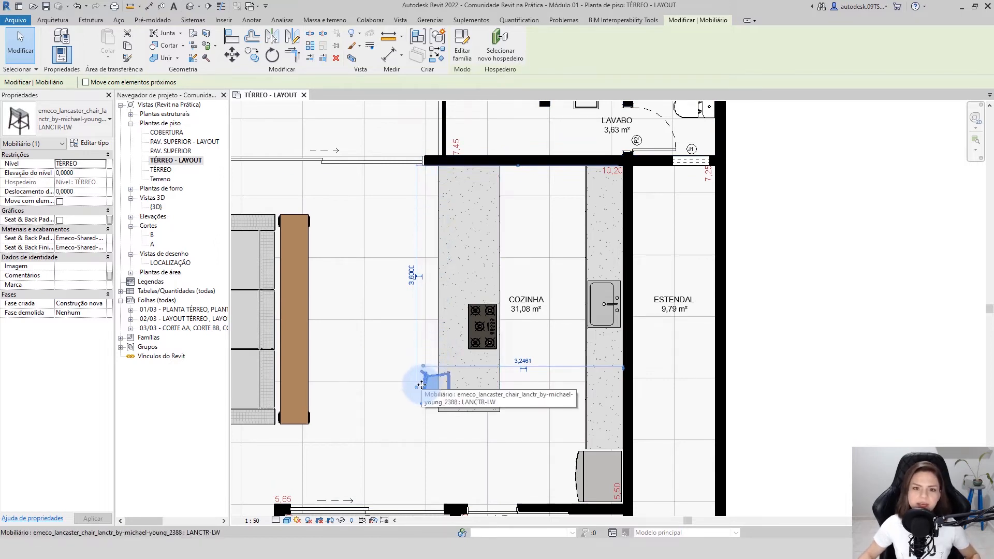
left_click(310, 49)
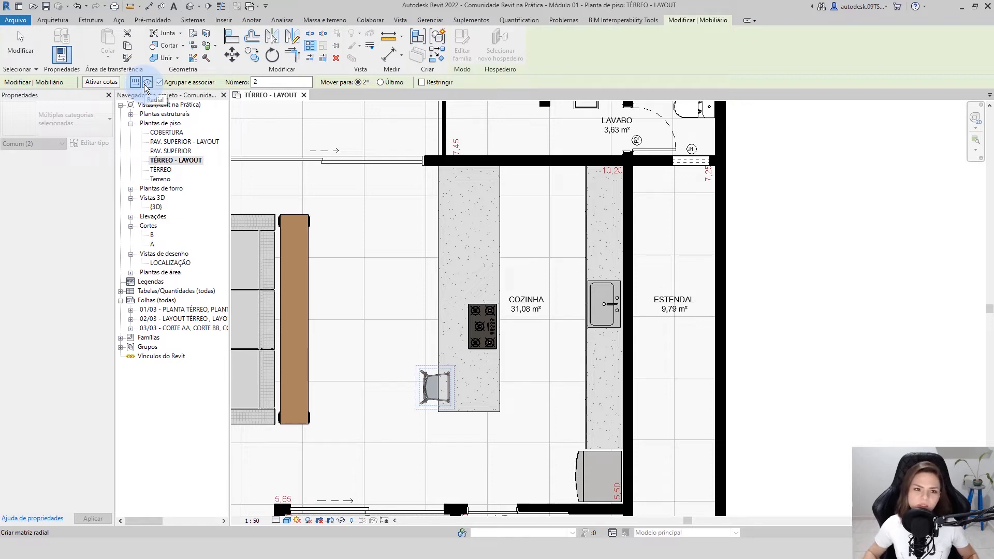
left_click(147, 83)
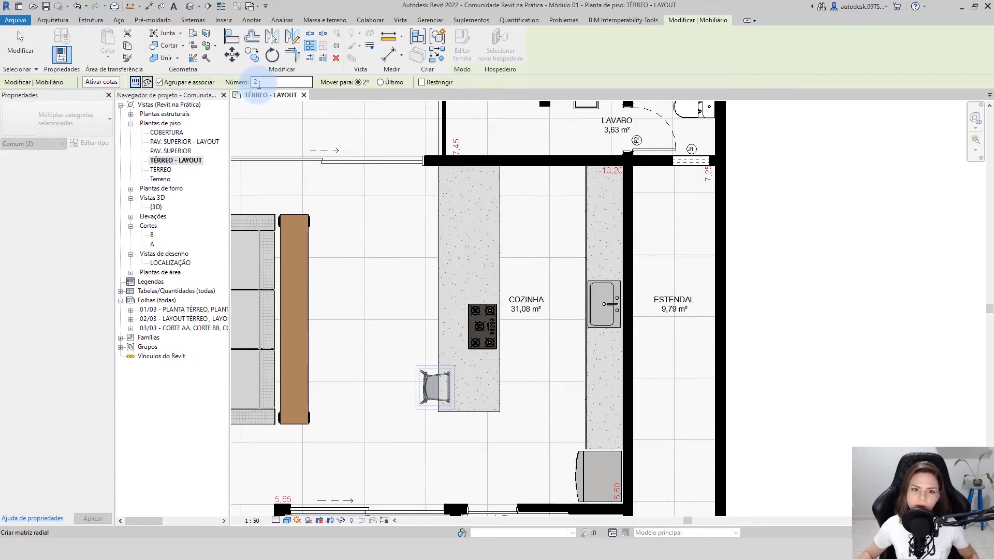
double_click(260, 83)
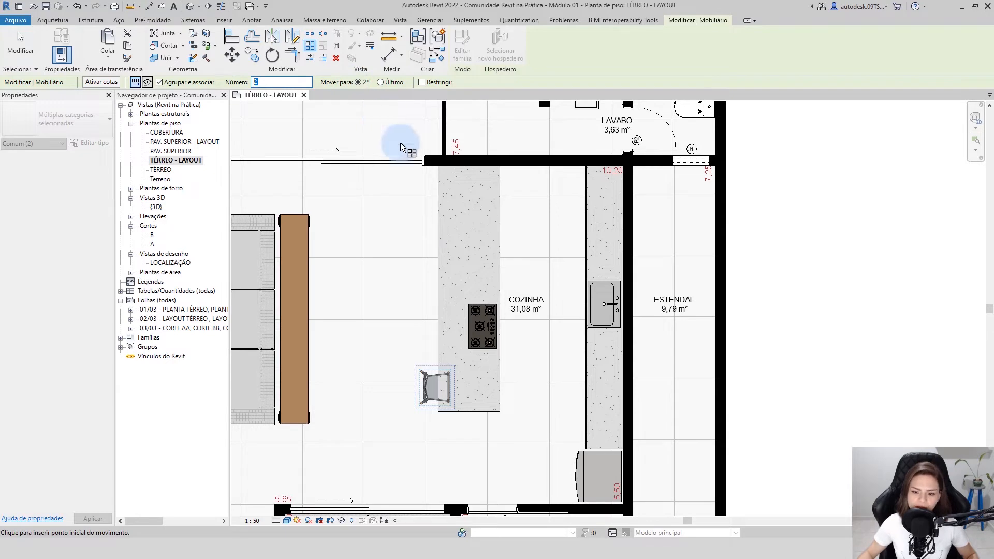
middle_click_drag(434, 348, 398, 270)
scroll(399, 270, "up", 4)
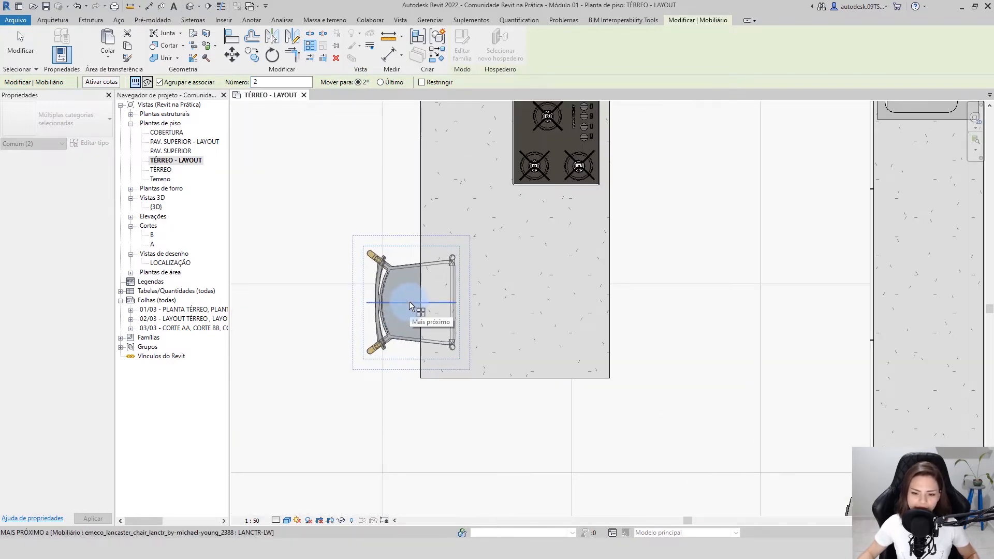
left_click(409, 301)
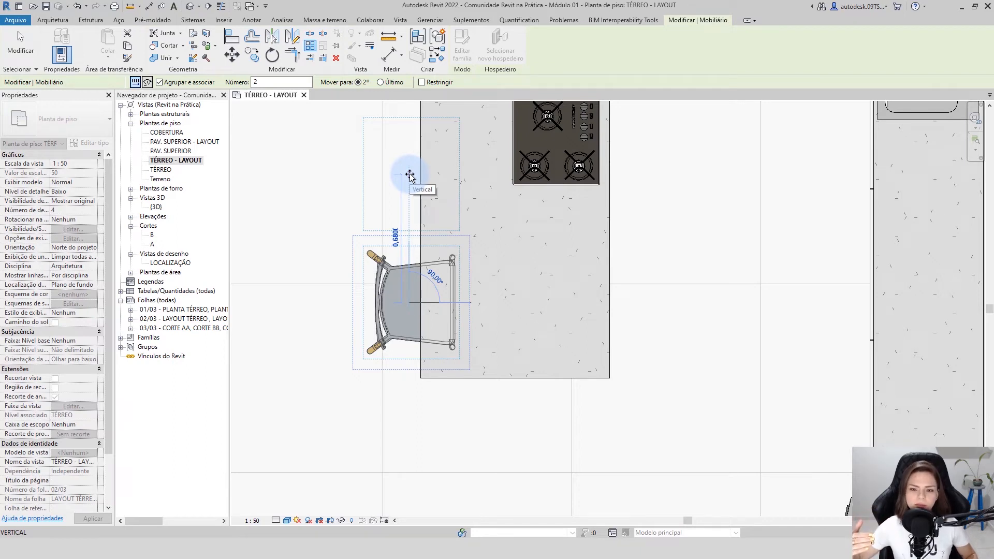
type("0,")
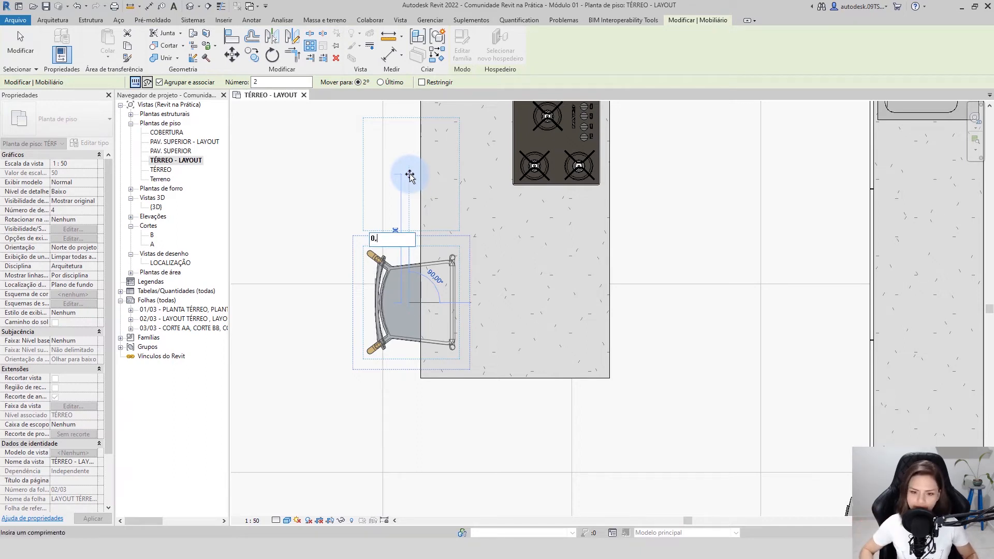
type("8")
key("Return")
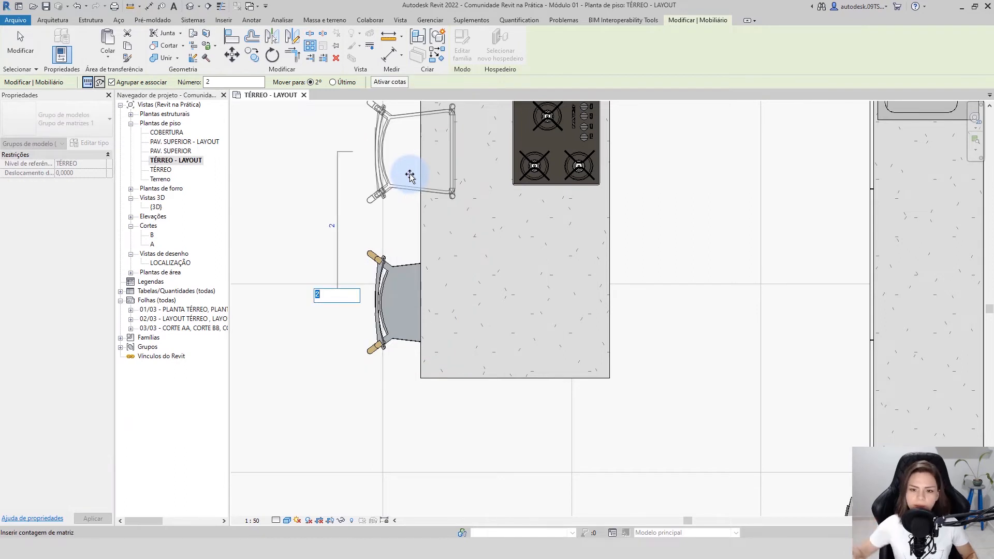
Step: Set the number of chairs in the new array to 4
middle_click_drag(409, 179, 413, 314)
scroll(412, 314, "down", 2)
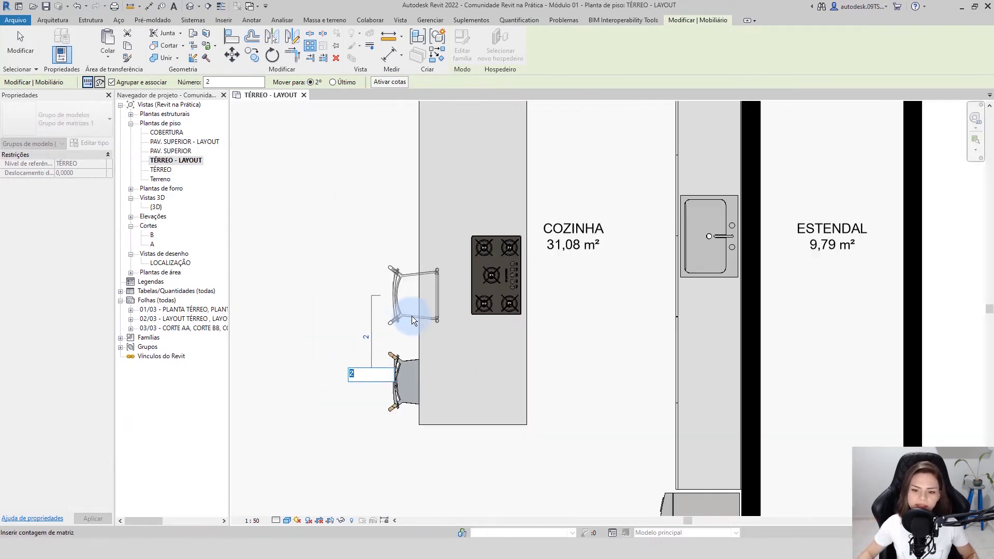
scroll(411, 272, "down", 2)
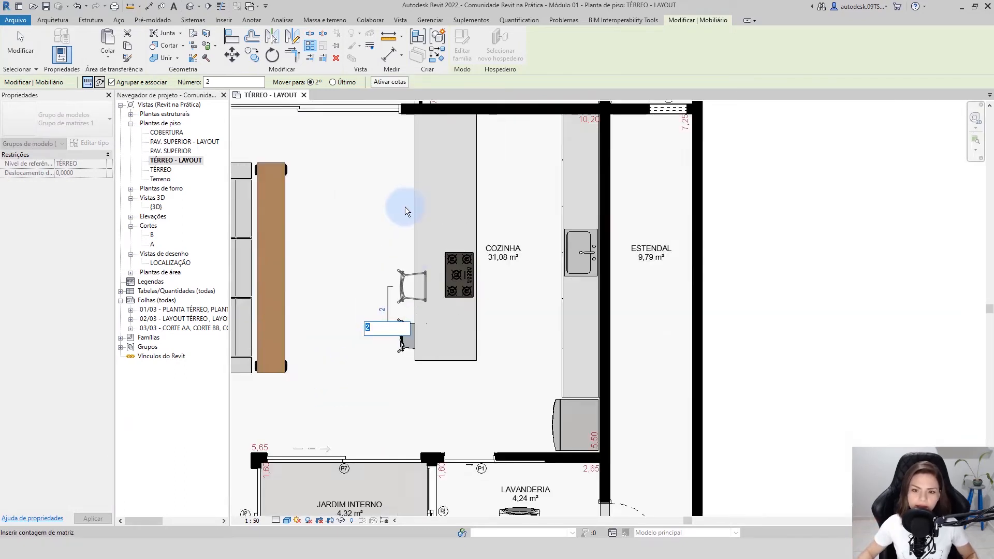
scroll(393, 300, "up", 3)
scroll(393, 300, "down", 2)
middle_click_drag(396, 223, 397, 242)
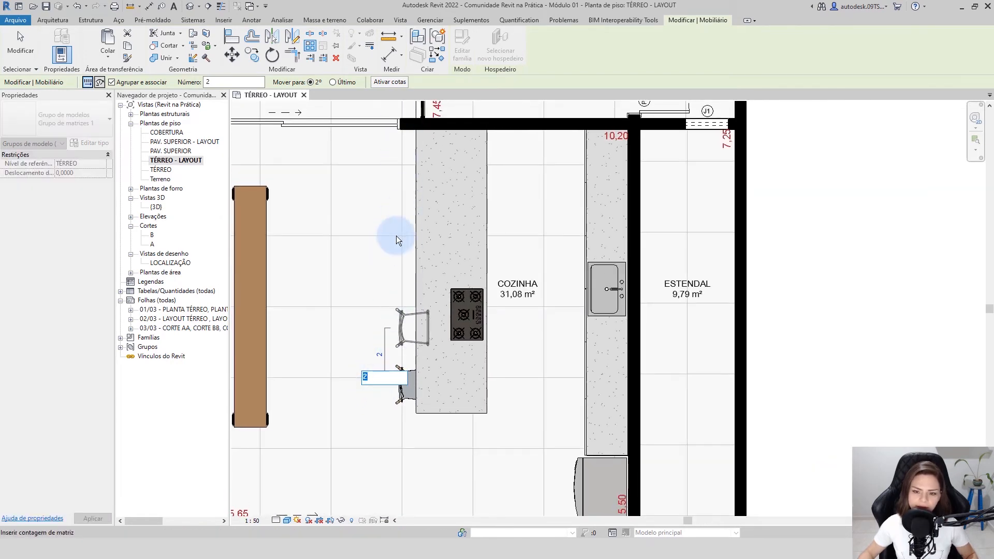
type("4")
key("Return")
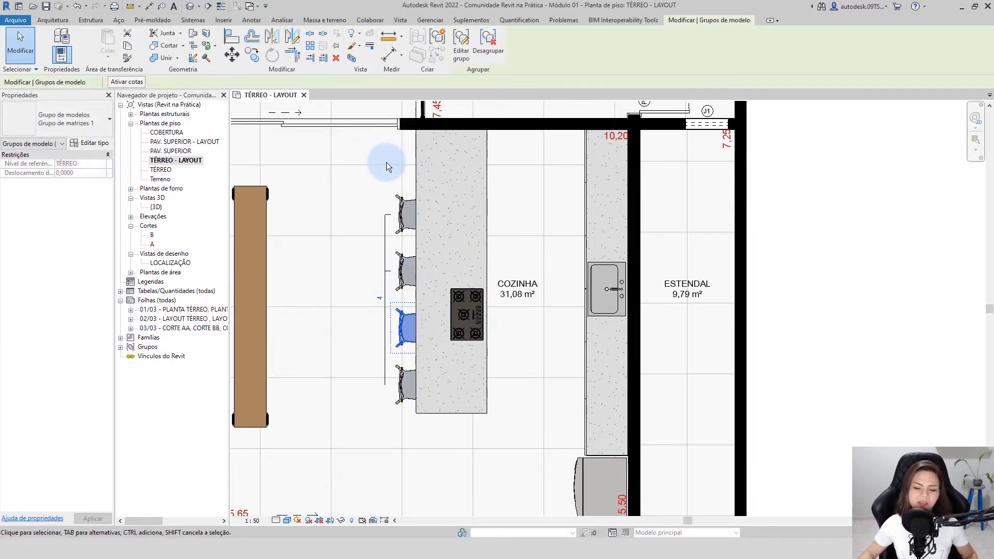
Step: Increase the chair array's count to 5
left_click(379, 301)
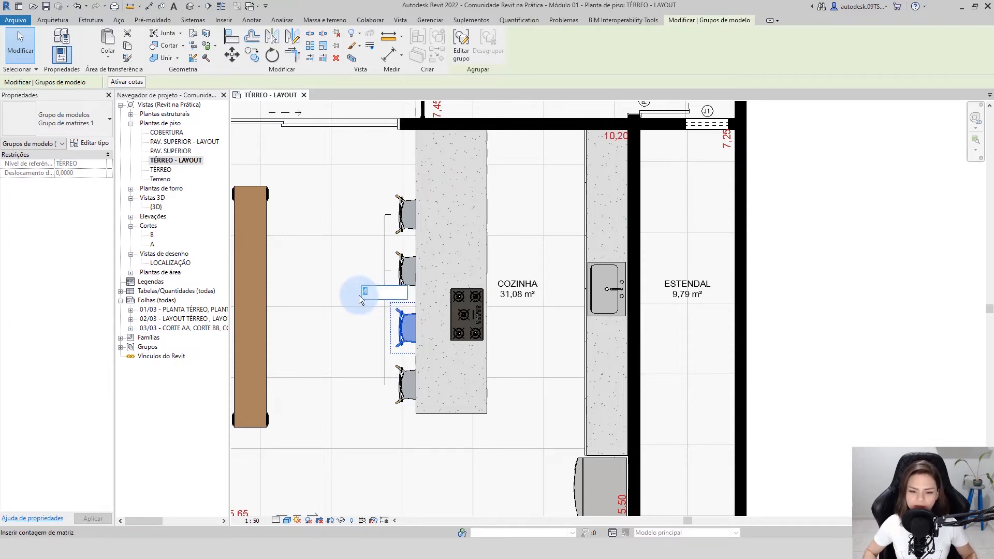
type("5")
key("Return")
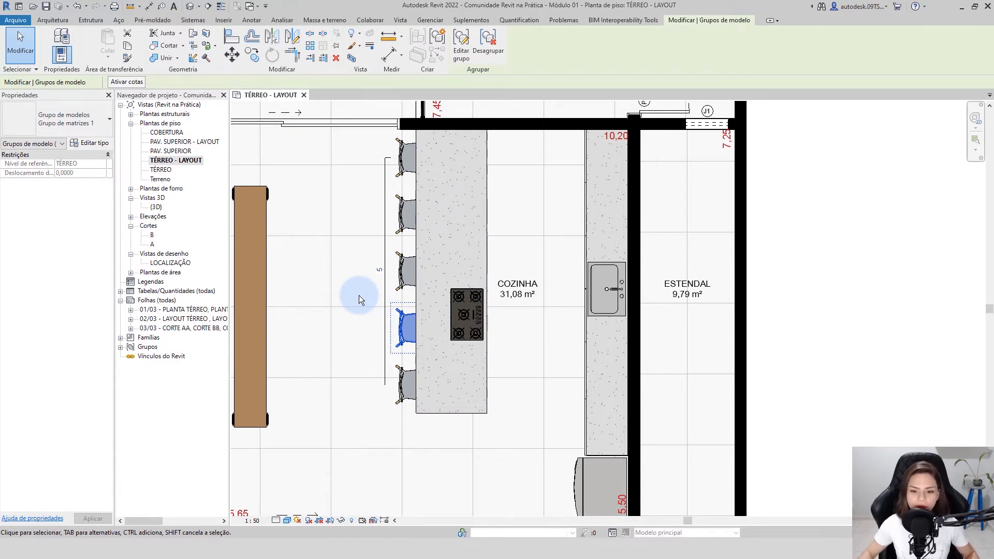
Step: Activate the temporary dimensions of the selected chair group and move the witness line from the wall to the island's front end
left_click(408, 332)
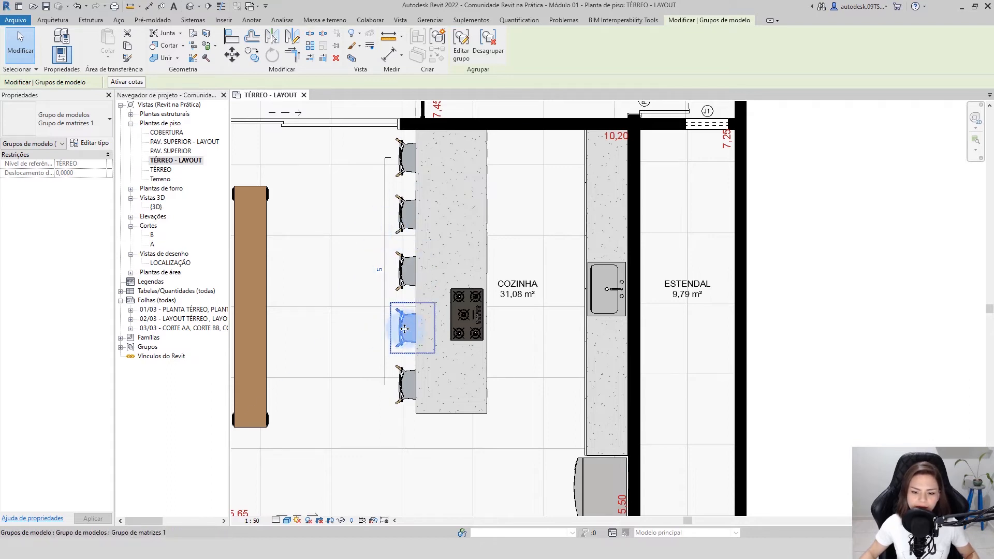
left_click(132, 81)
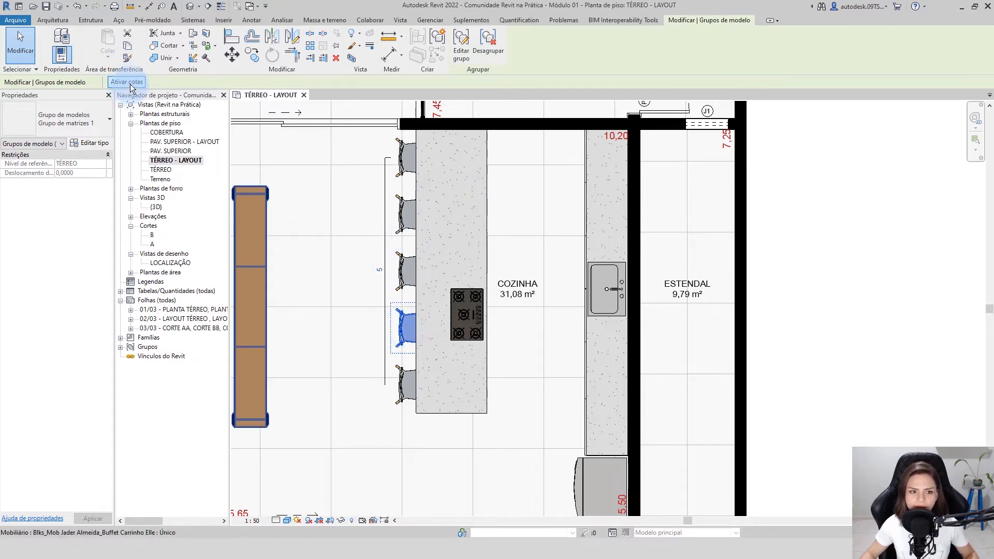
left_click(385, 227)
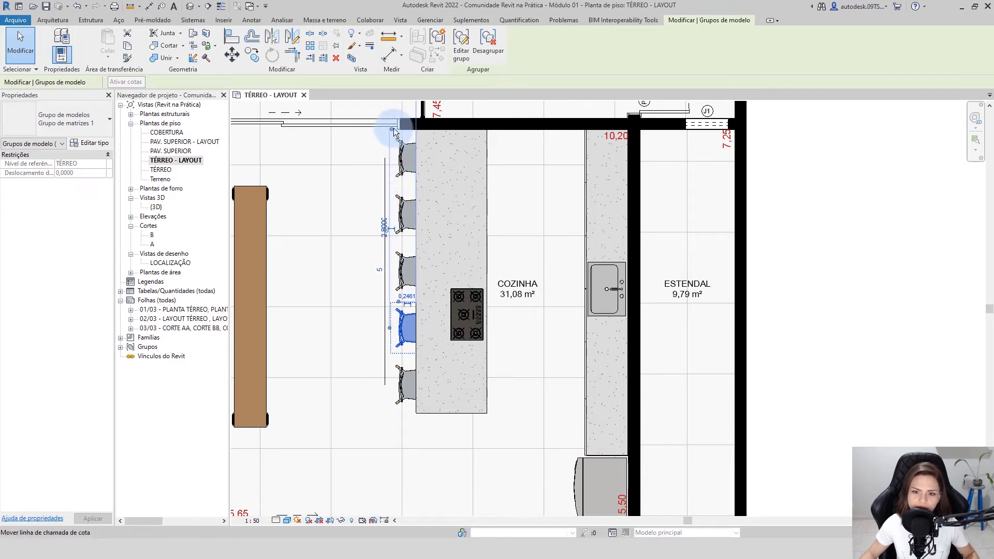
left_click_drag(392, 129, 439, 413)
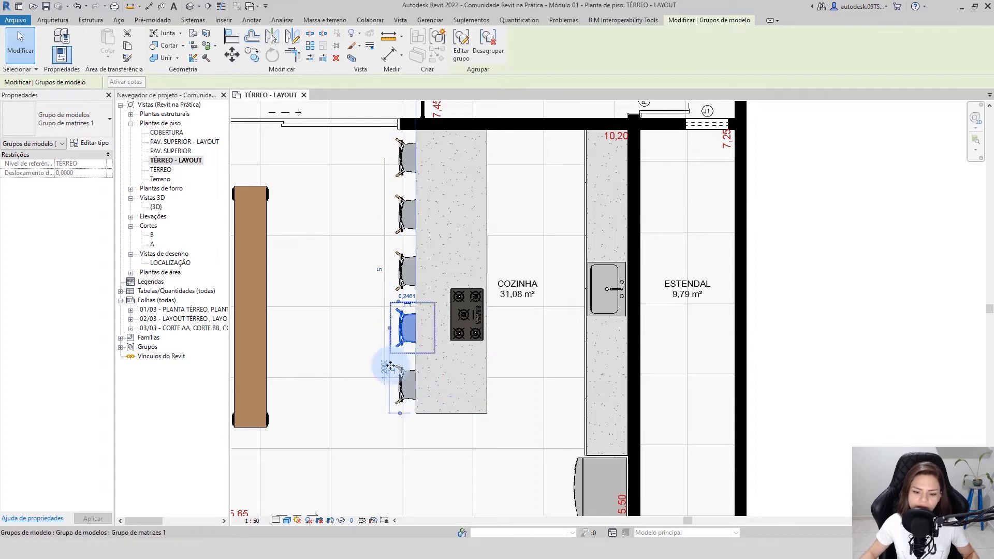
left_click(356, 318)
Step: Array the small white granite slab below the hall linearly with Move To set to Last, placing the last copy against the wall by the entrance door
scroll(372, 267, "down", 1)
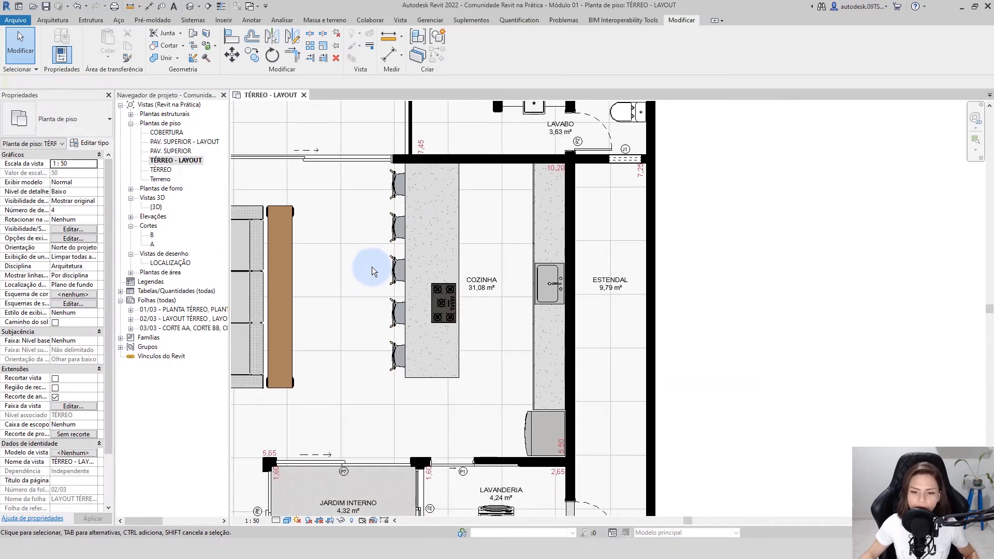
scroll(372, 266, "down", 3)
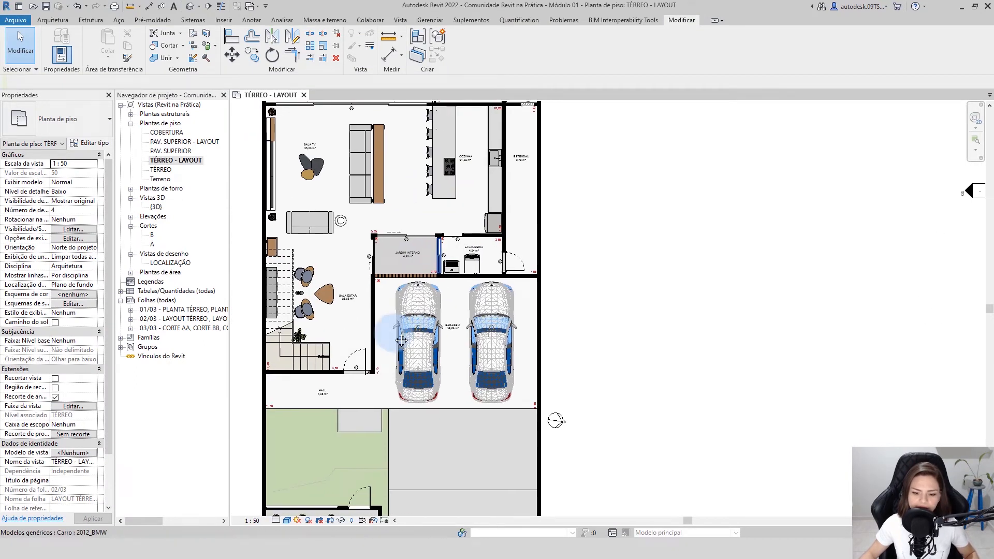
middle_click_drag(402, 340, 422, 237)
middle_click_drag(325, 480, 366, 402)
scroll(358, 396, "up", 1)
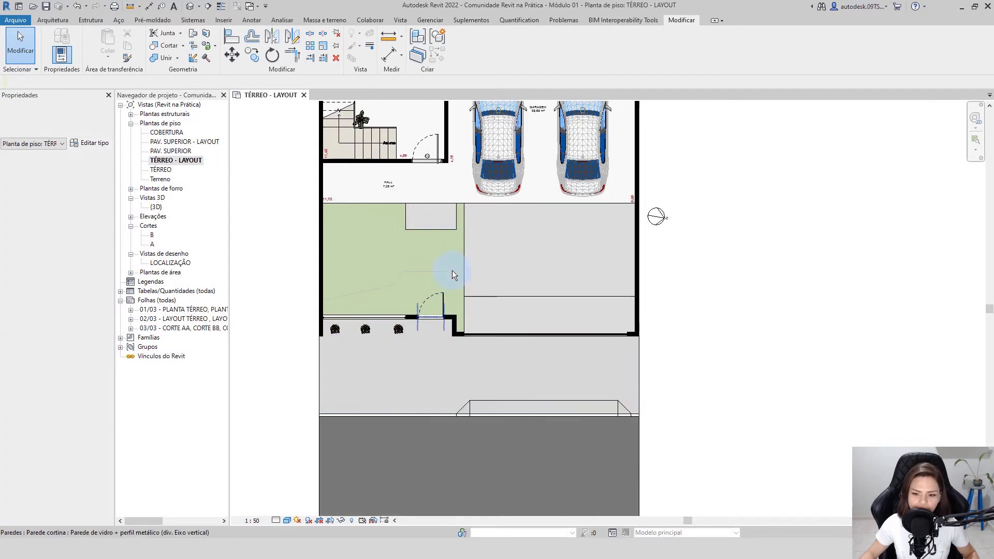
scroll(431, 222, "up", 3)
middle_click_drag(379, 219, 382, 236)
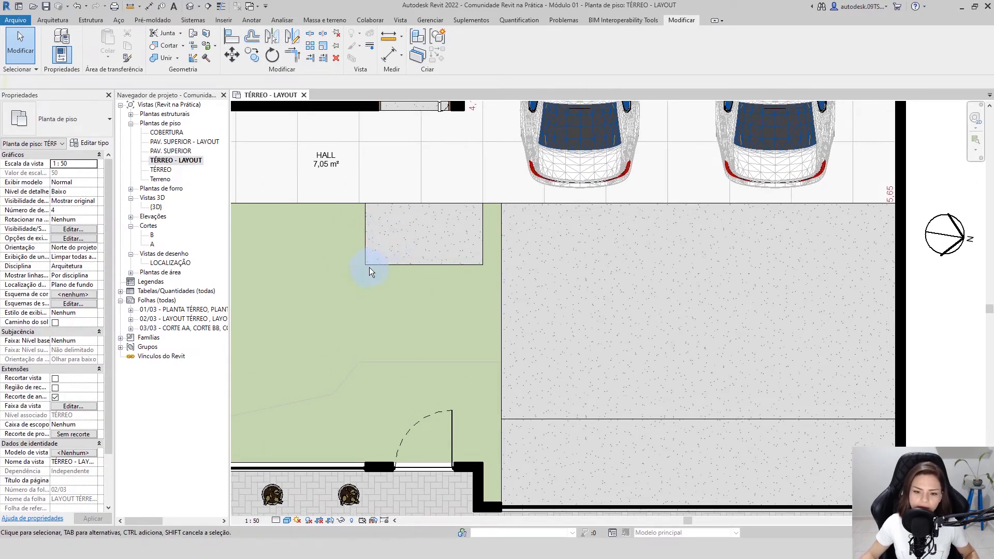
left_click(405, 267)
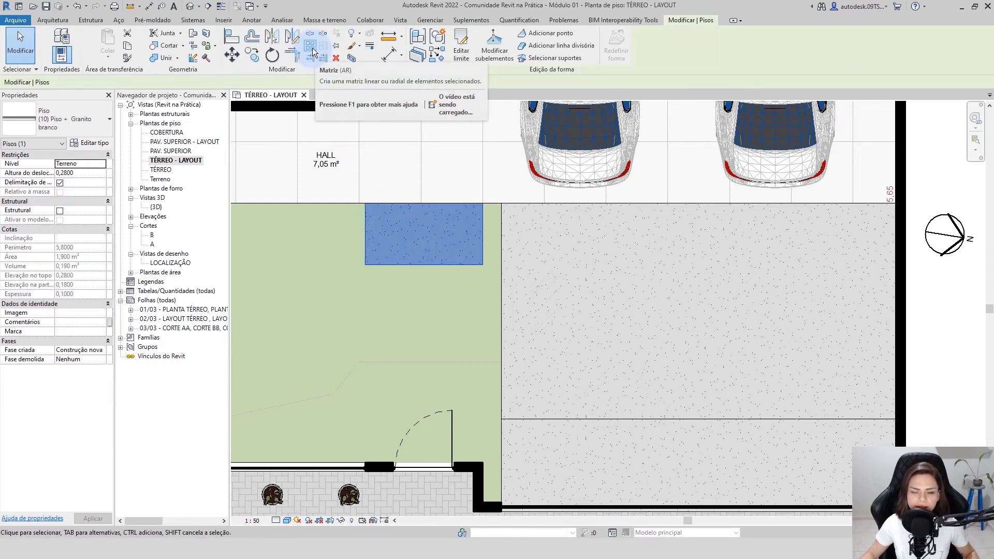
left_click(311, 47)
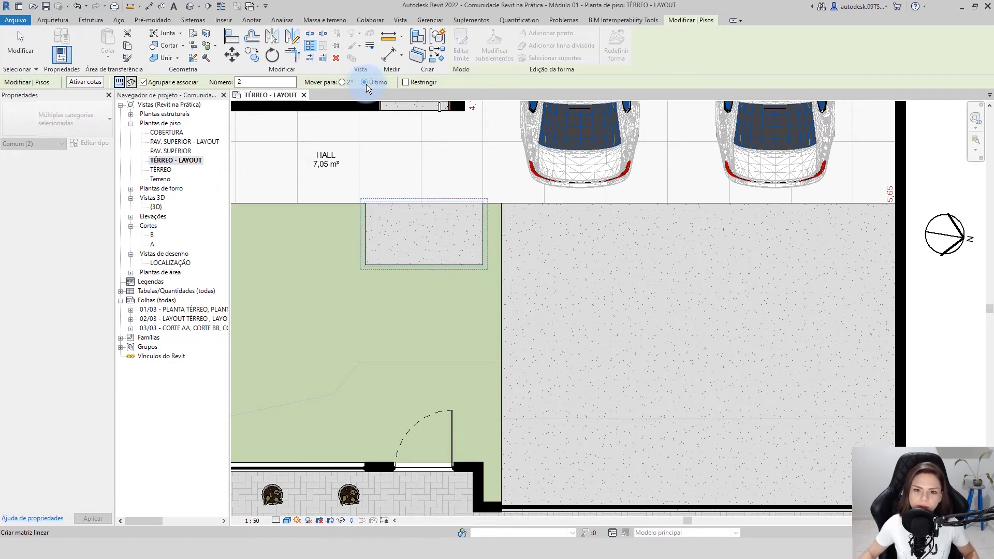
scroll(482, 265, "up", 2)
left_click(483, 261)
scroll(482, 277, "down", 1)
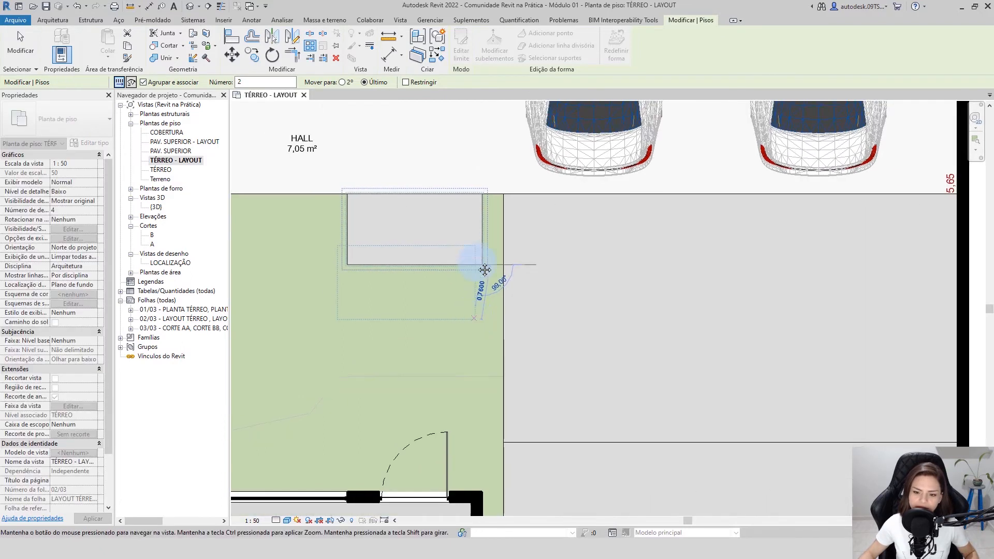
middle_click_drag(483, 283, 489, 220)
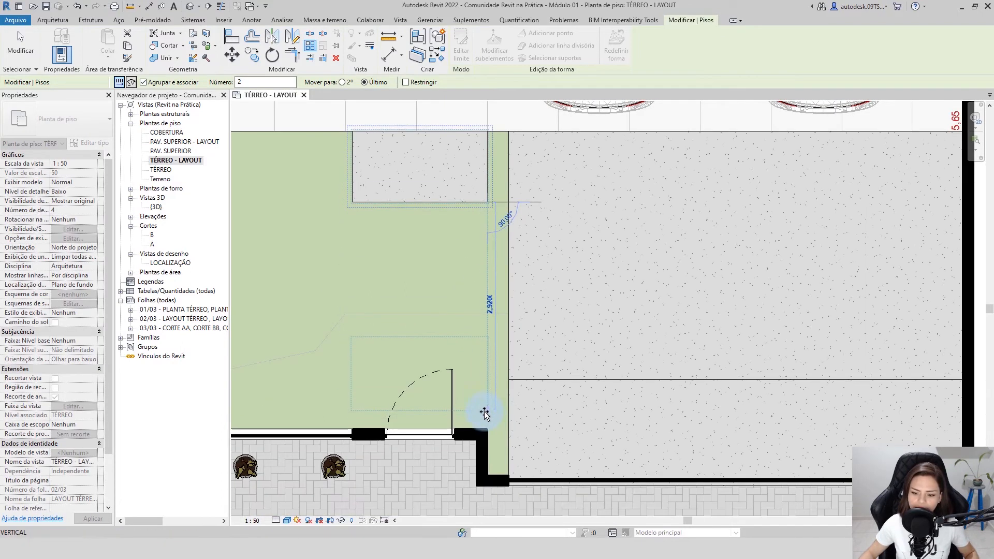
scroll(486, 430, "up", 2)
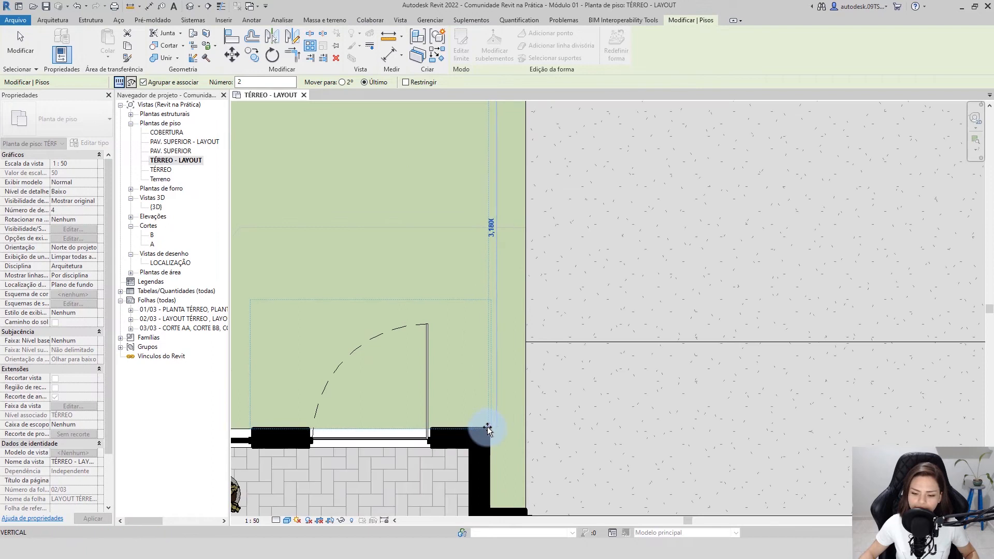
left_click(487, 428)
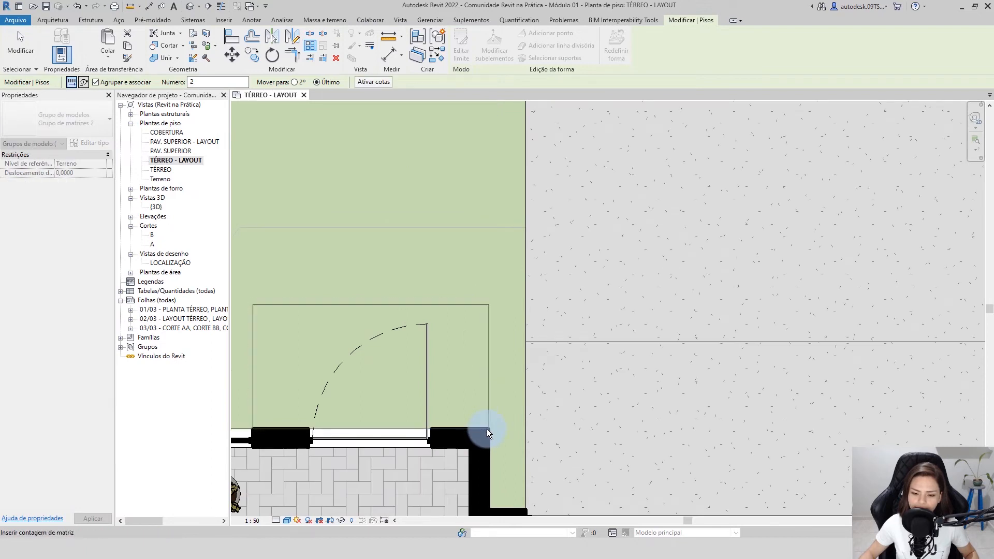
Step: Set the number of slabs in the garden path array to 3
scroll(470, 350, "down", 1)
scroll(470, 350, "down", 4)
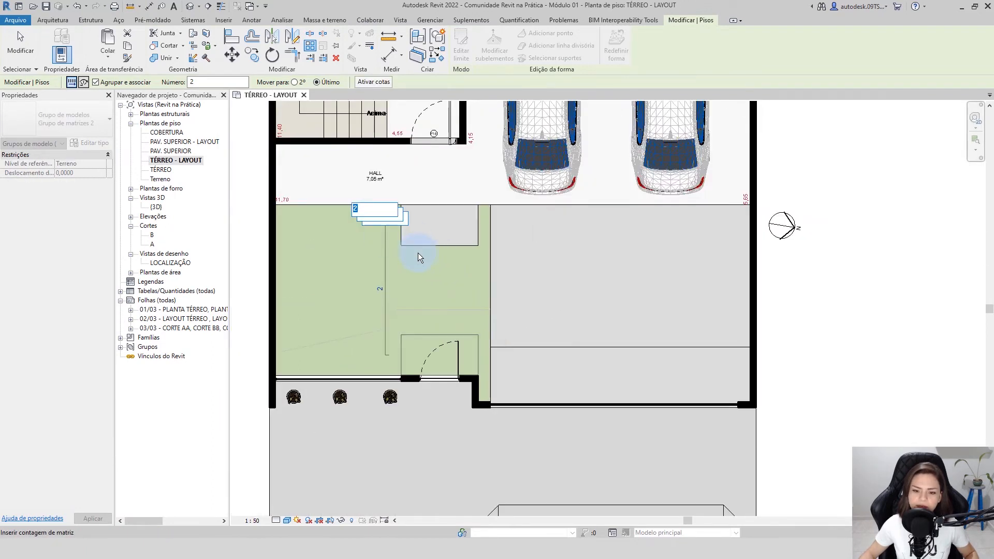
scroll(418, 252, "up", 1)
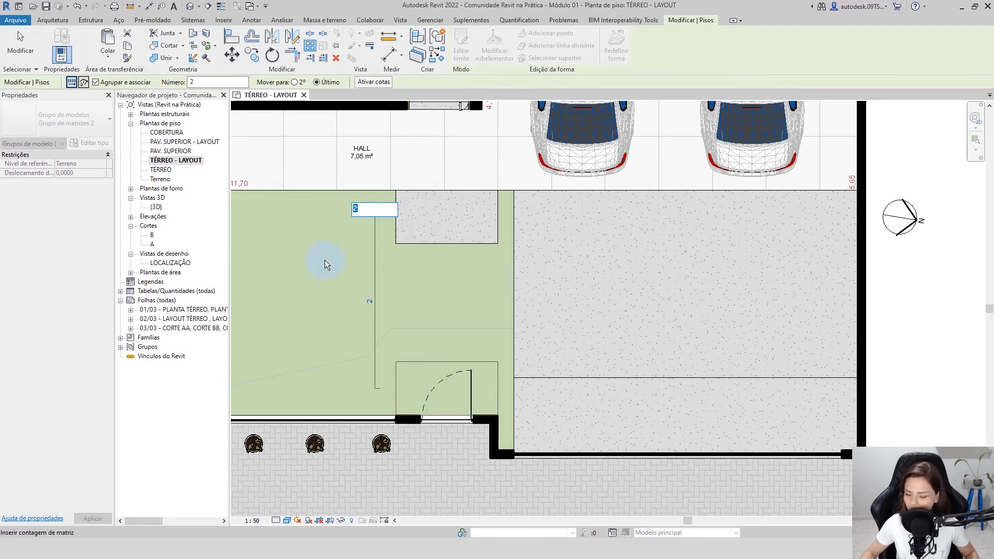
type("3")
key("Return")
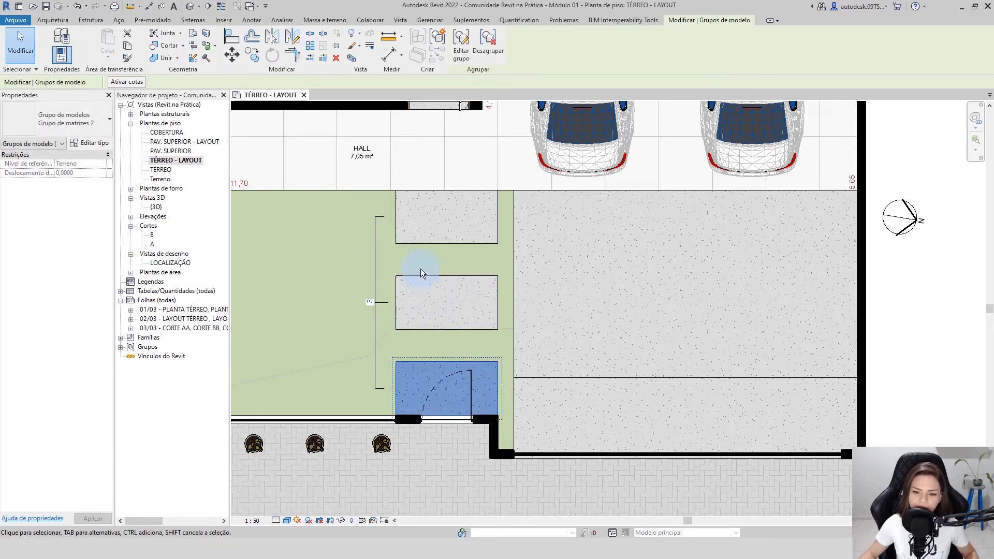
Step: Set the number of slabs in the garden path array to 4
left_click(369, 301)
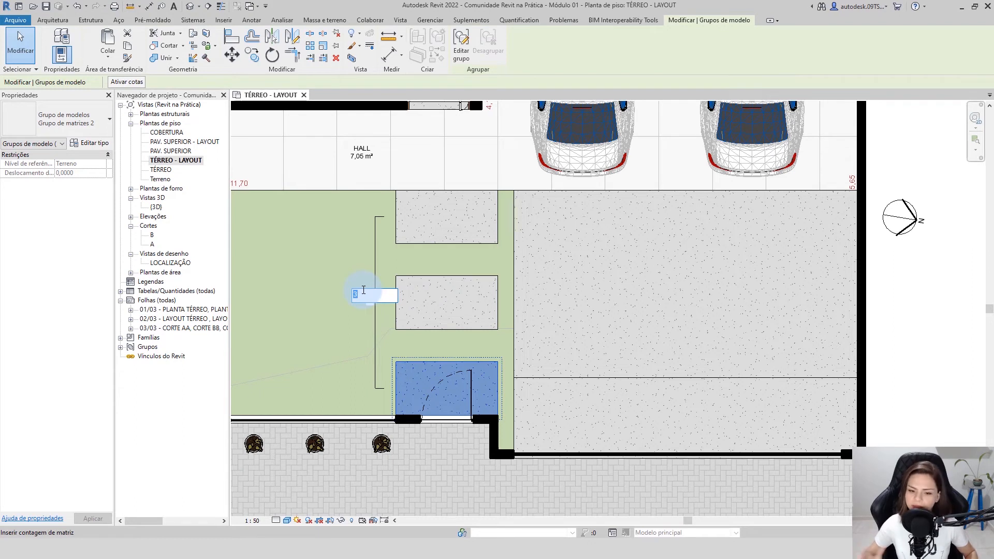
key("Return")
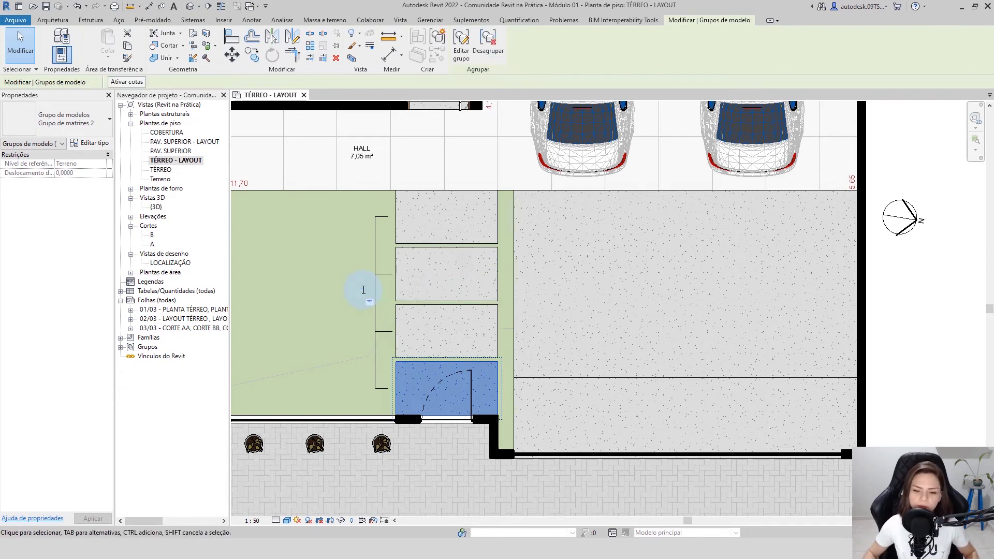
left_click(458, 333)
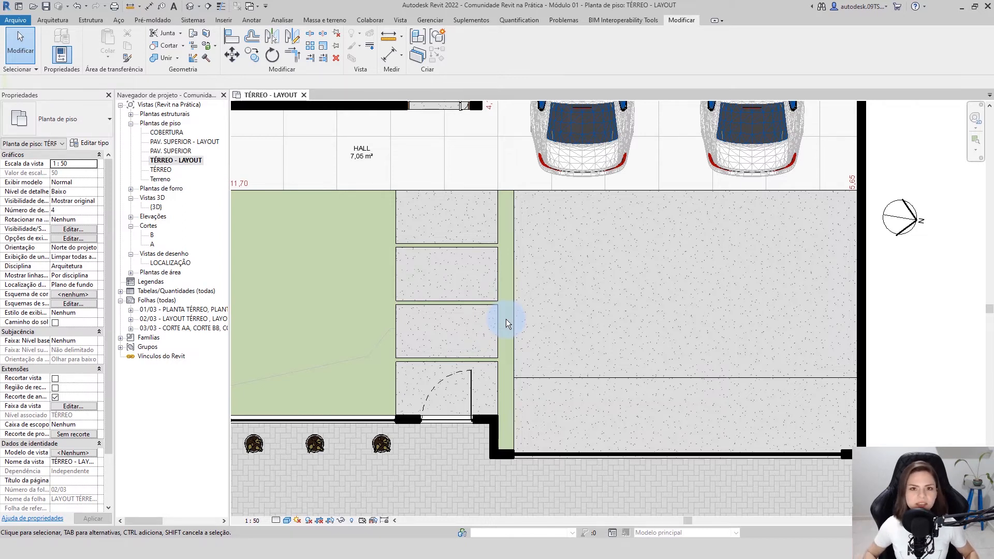
Step: Start a radial array of the chair at the round table in the gourmet area, with the rotation centre at the table's centre
scroll(506, 321, "down", 5)
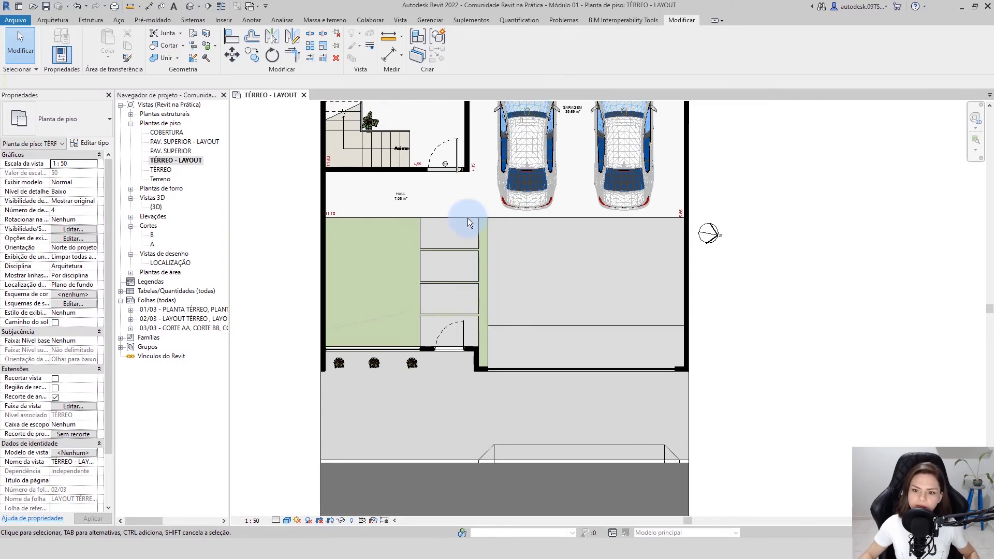
middle_click_drag(476, 178, 459, 333)
middle_click_drag(456, 117, 433, 355)
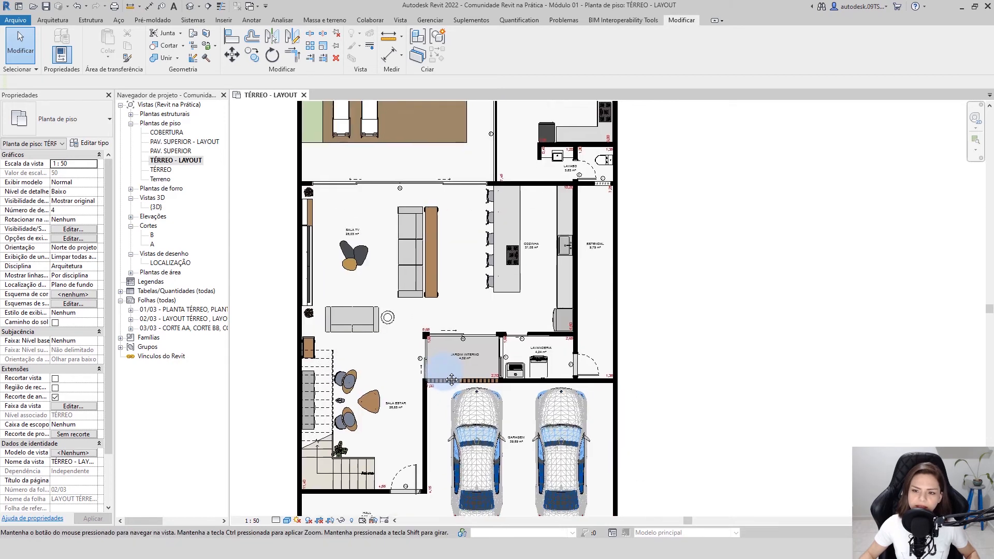
mouse_move(455, 222)
middle_mouse_down()
mouse_move(404, 373)
mouse_move(373, 400)
middle_mouse_up()
scroll(473, 191, "up", 4)
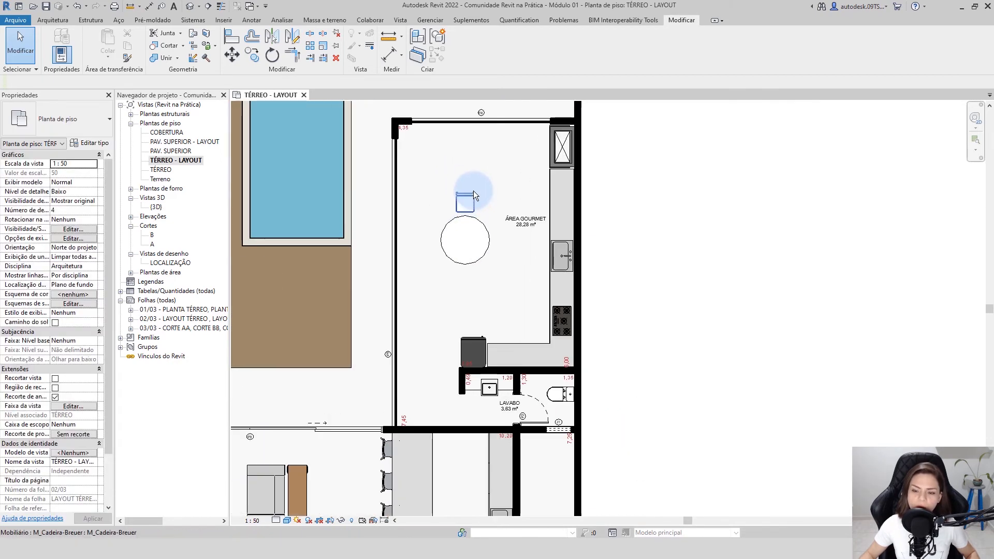
scroll(456, 232, "up", 2)
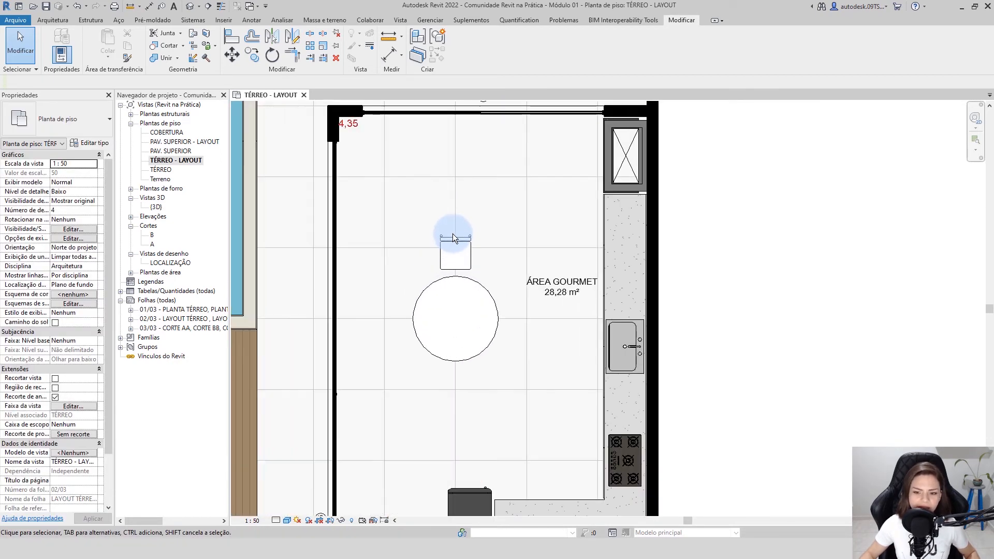
scroll(454, 236, "up", 1)
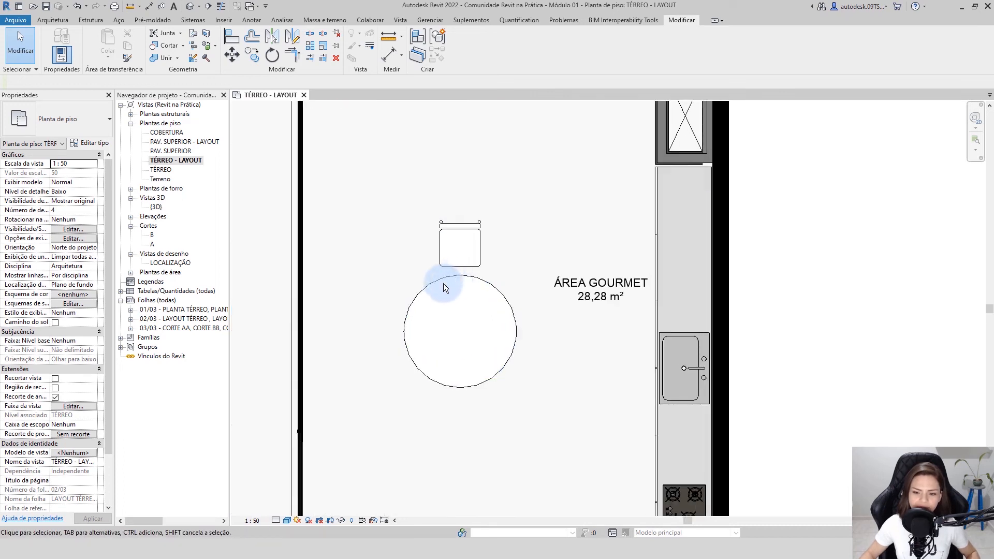
left_click(461, 231)
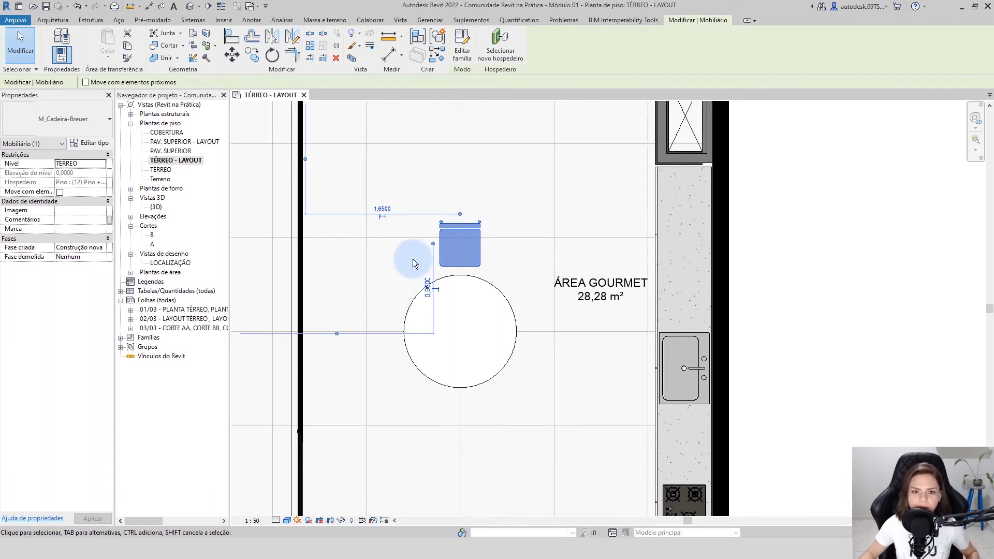
left_click(309, 46)
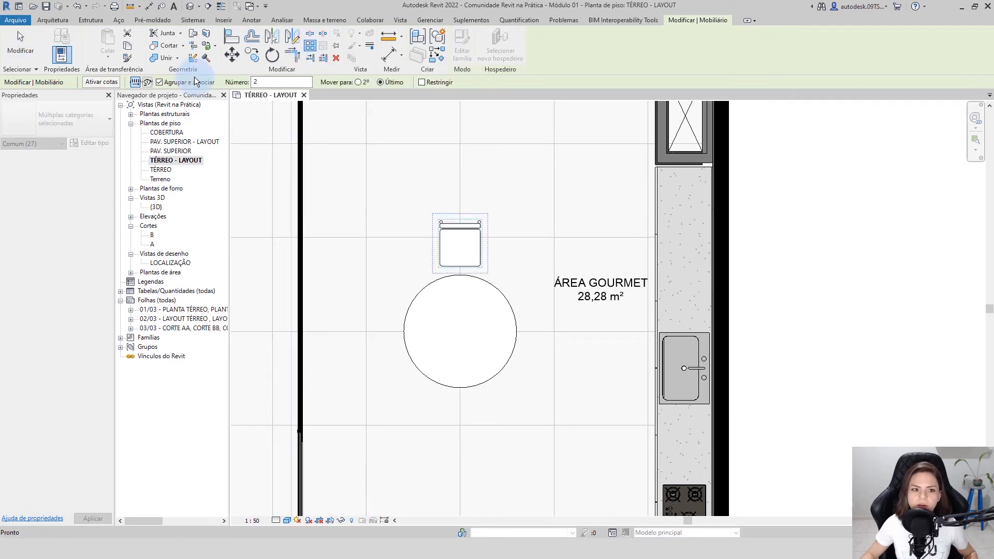
left_click(148, 83)
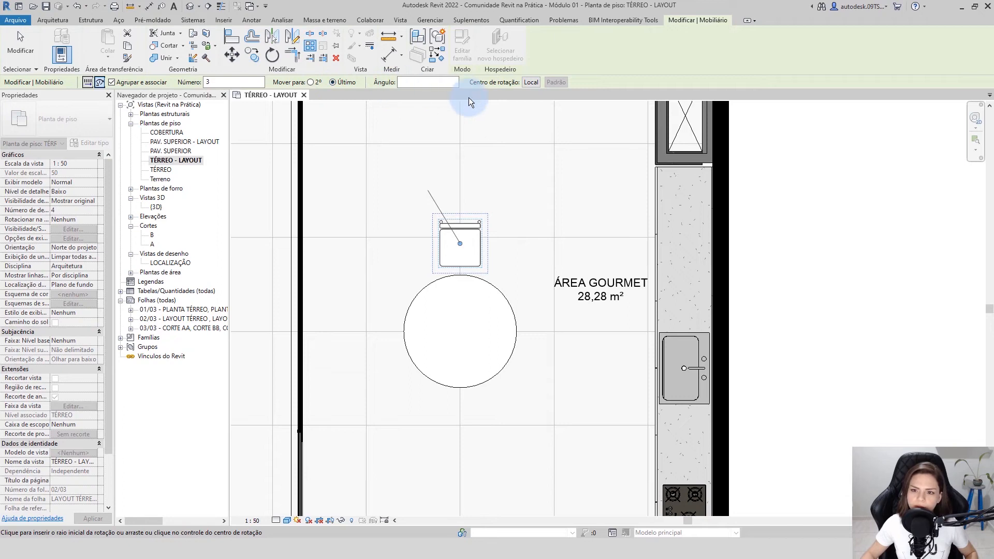
left_click(531, 83)
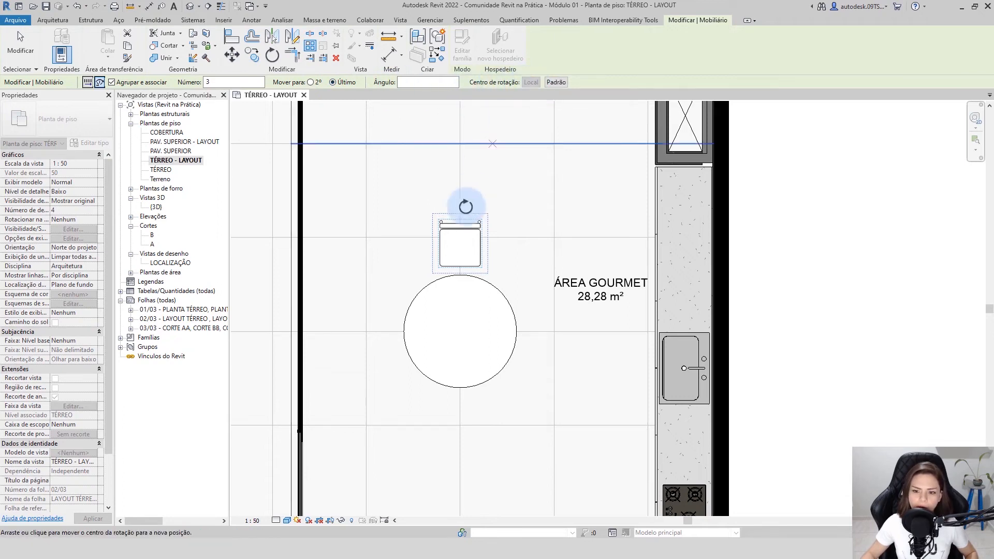
left_click(459, 331)
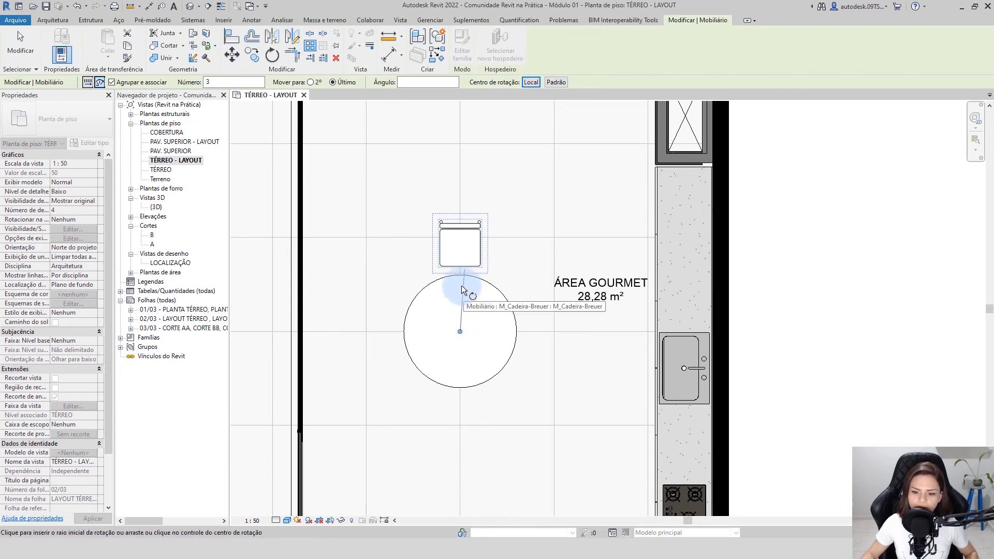
Step: Start the rotation at the chair and complete the radial array with 3 chairs over a 60° angle
left_click(461, 253)
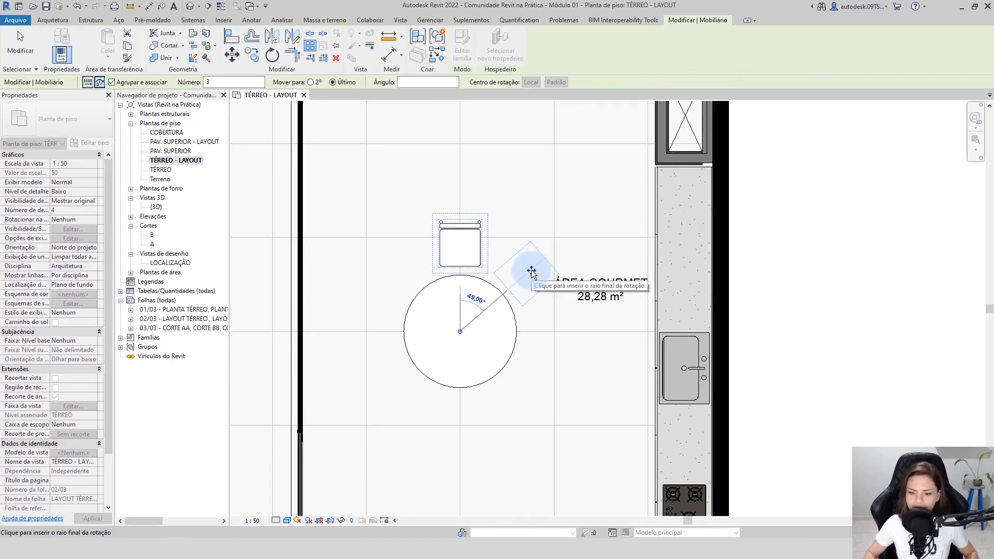
type("60")
key("Return")
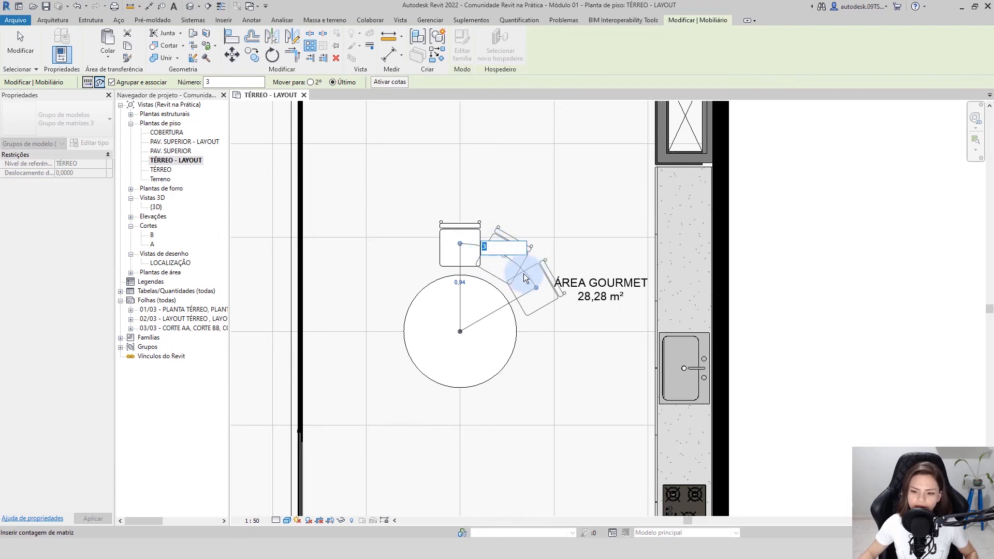
left_click(541, 343)
Step: Extend the end of the radial chair array to a full circle so the chairs spread evenly around the table
scroll(537, 288, "up", 2)
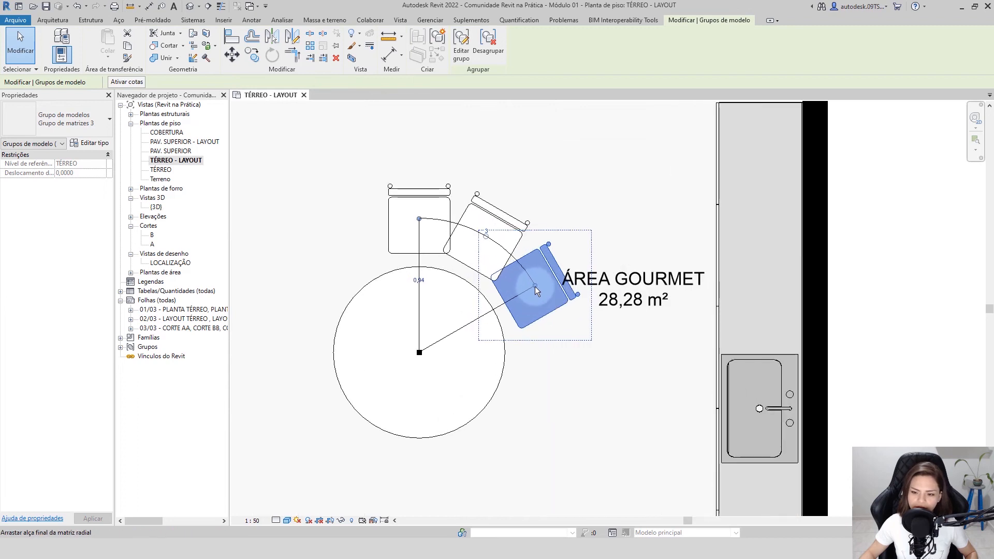
left_click(535, 286)
left_click_drag(535, 286, 413, 224)
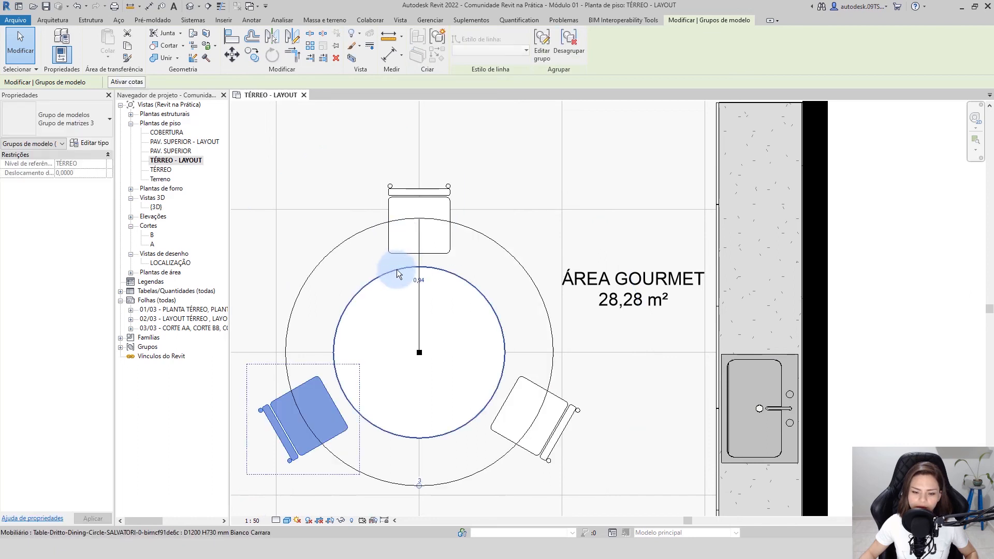
scroll(399, 274, "down", 2)
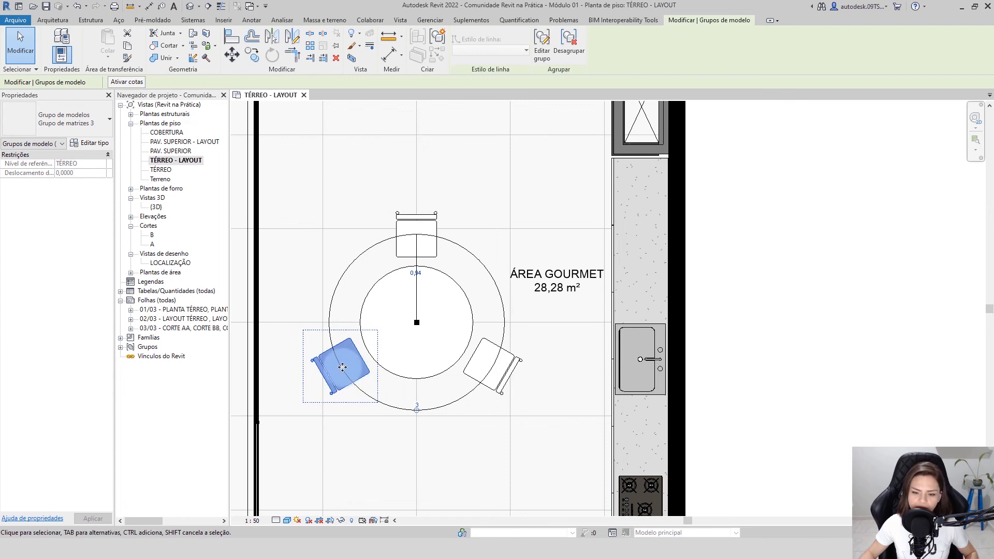
left_click(356, 415)
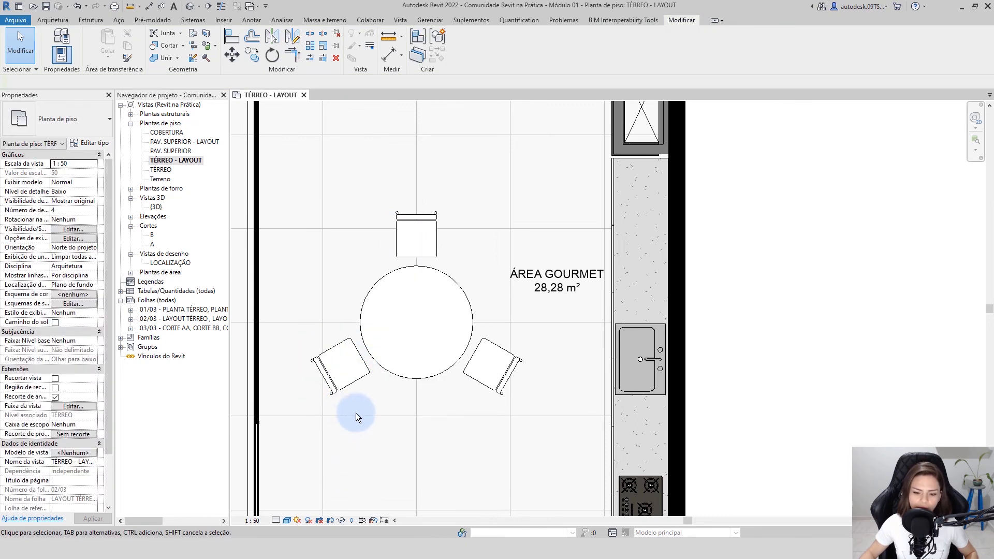
Step: Set the radial chair array's count to 5 and then to 6
left_click(328, 388)
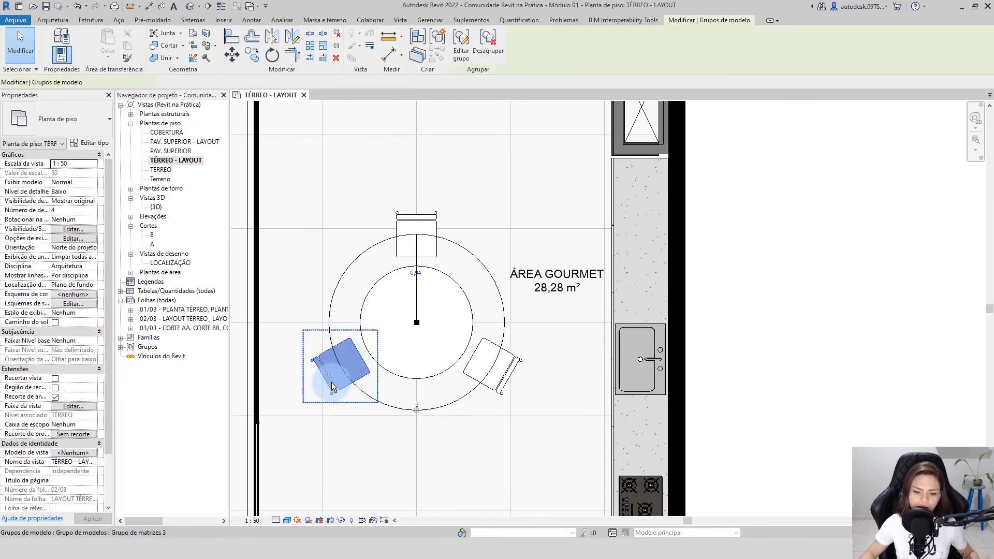
left_click(417, 406)
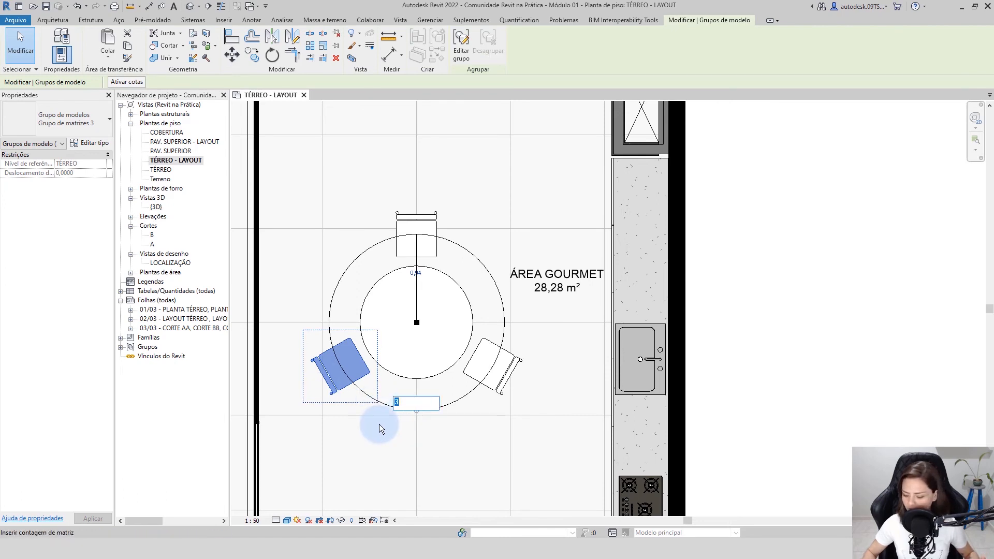
key("Return")
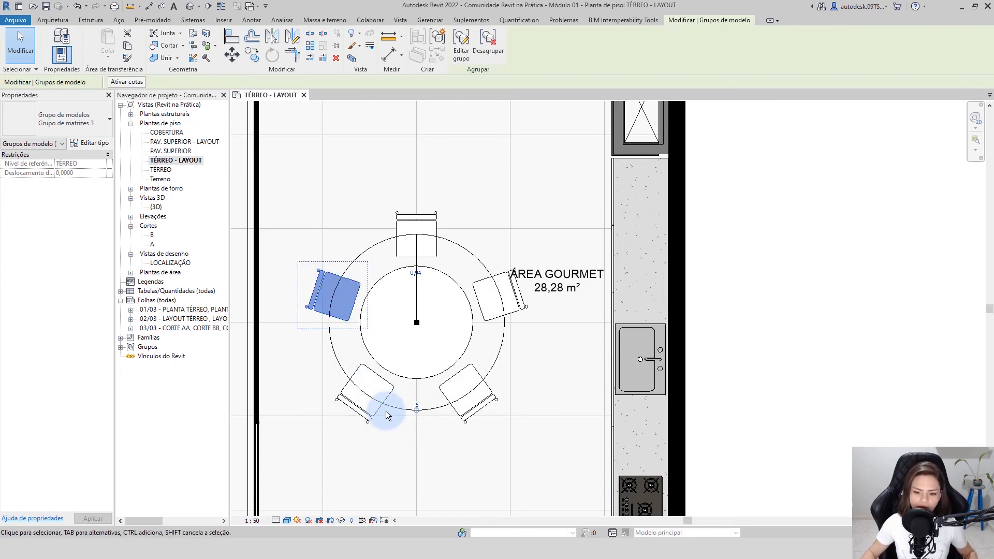
left_click(418, 407)
type("6")
key("Return")
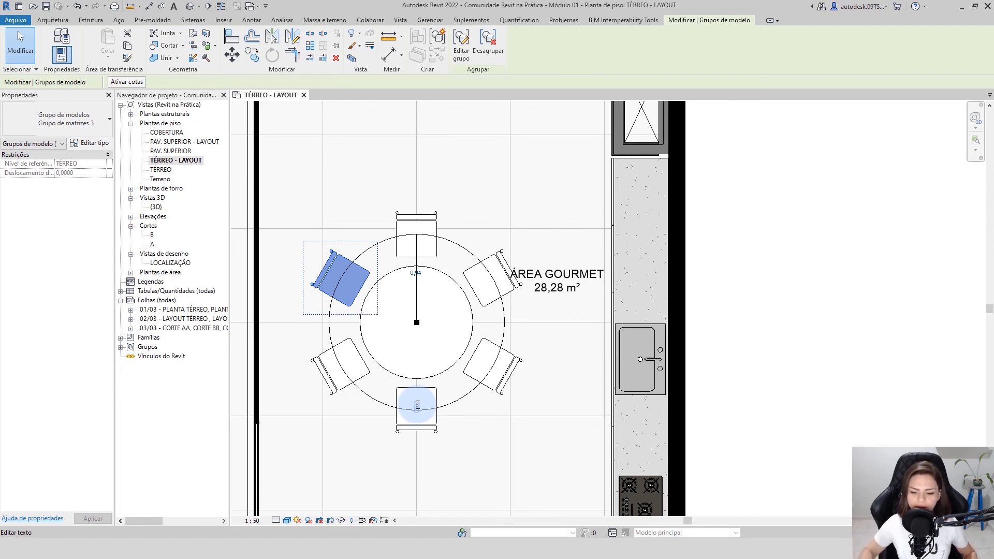
Step: Set the number of chairs around the round table to 7
left_click(417, 405)
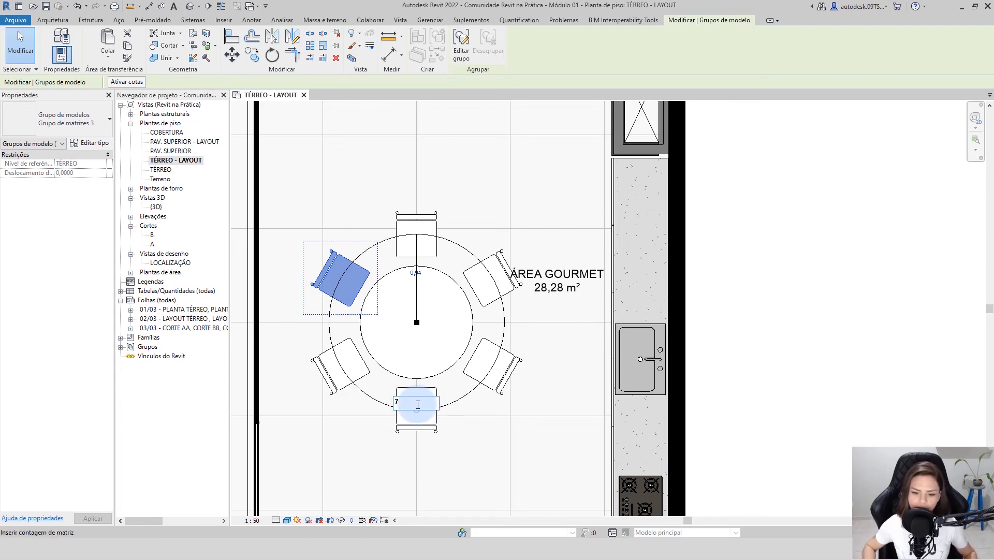
key("Return")
left_click(500, 430)
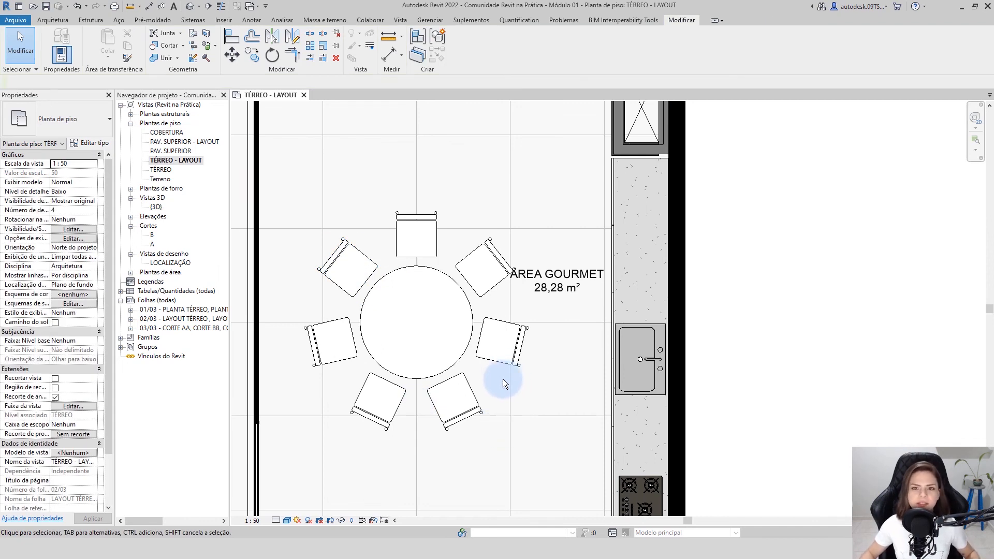
scroll(502, 379, "down", 8)
middle_click_drag(501, 342, 502, 316)
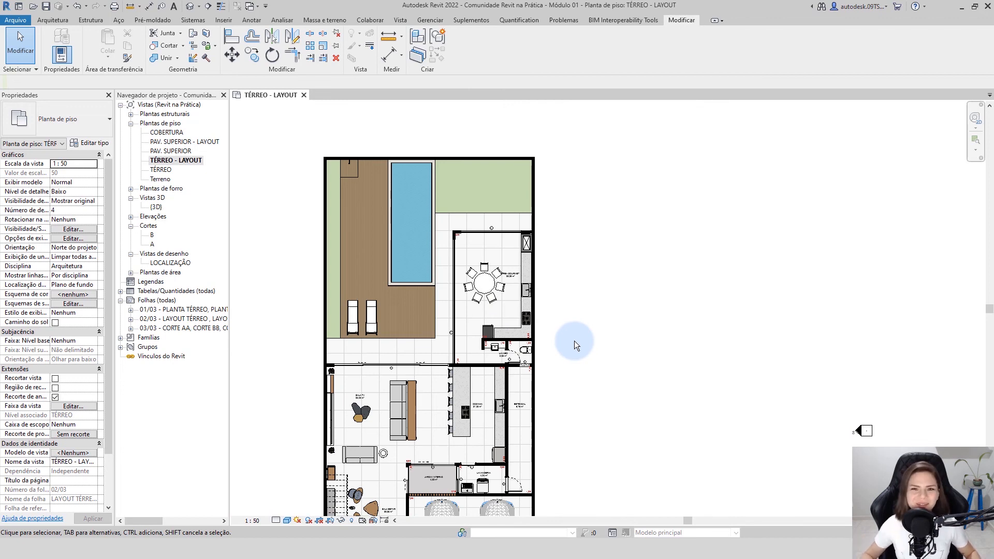